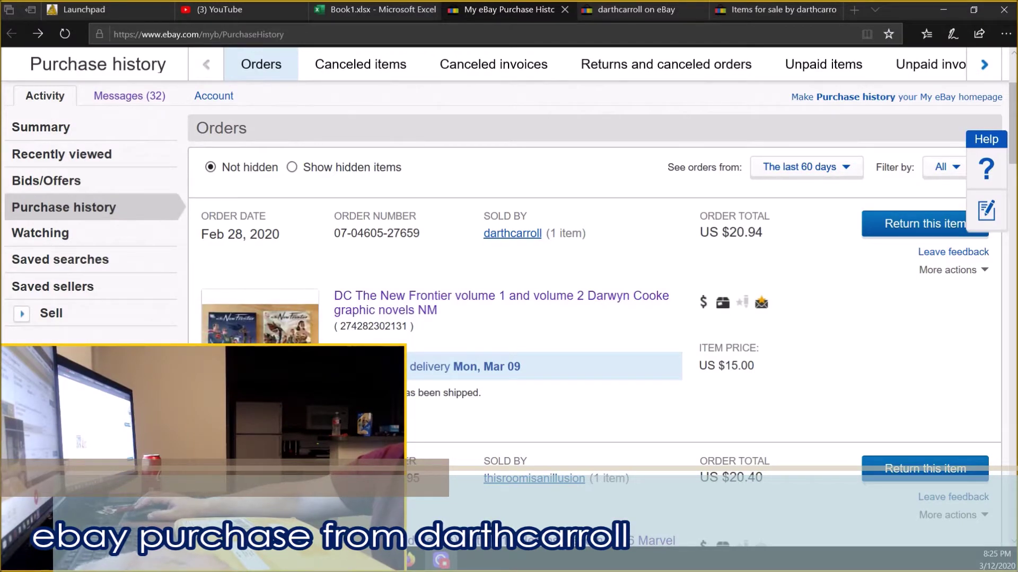
pyautogui.scroll(-2, 604, 319)
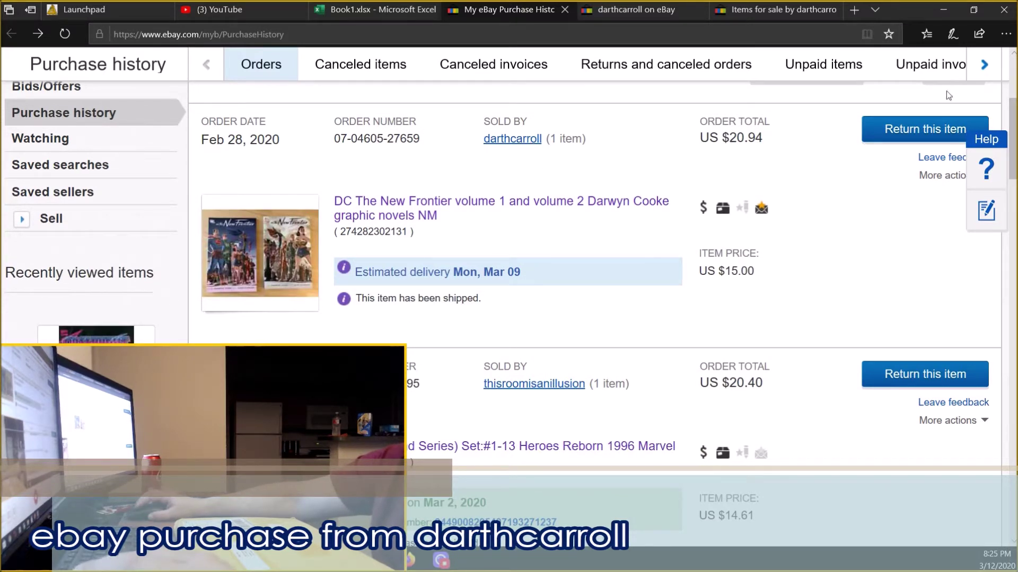
pyautogui.click(625, 9)
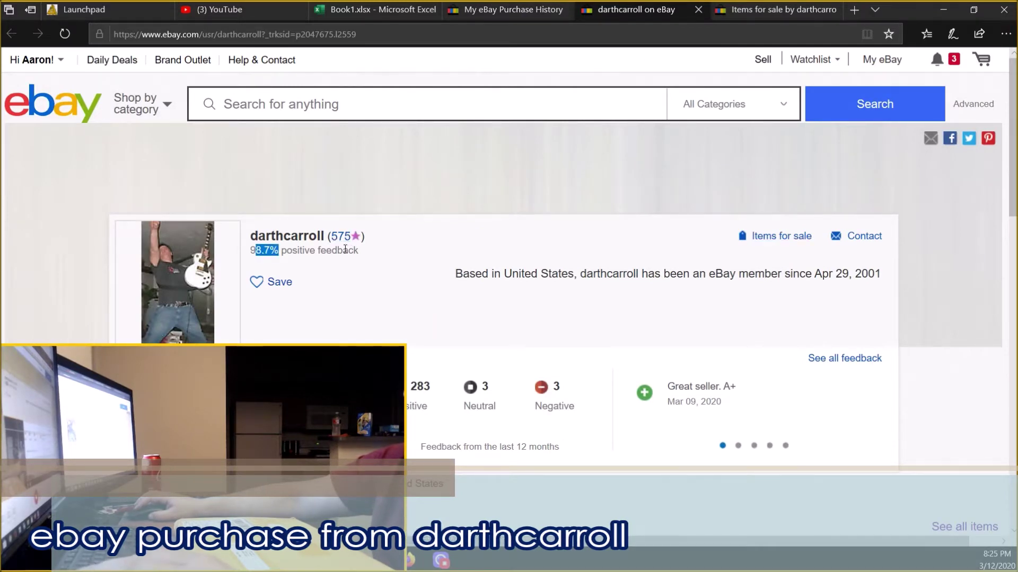
pyautogui.scroll(-2, 430, 373)
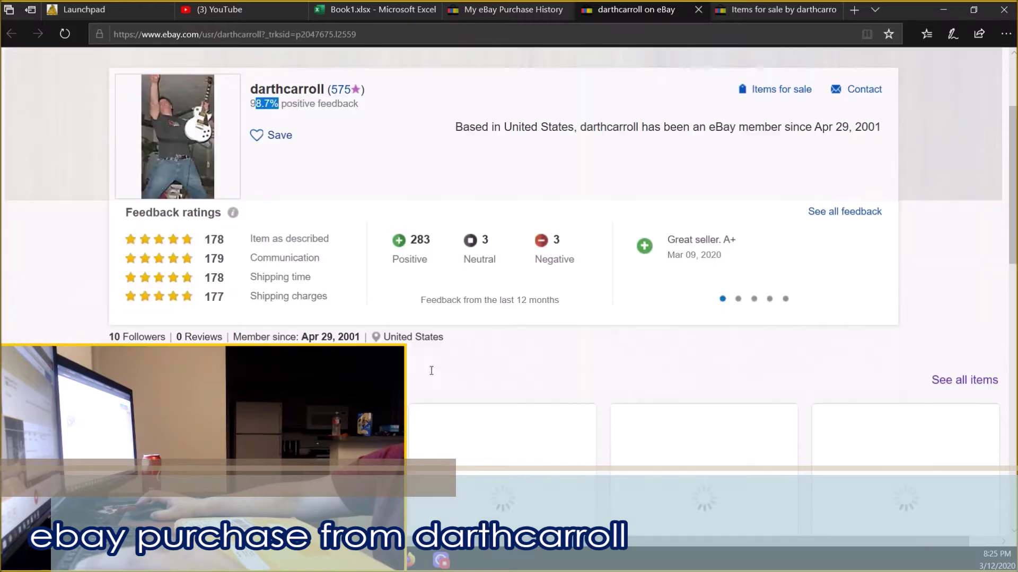
pyautogui.scroll(-4, 430, 374)
pyautogui.scroll(4, 533, 316)
pyautogui.scroll(1, 532, 316)
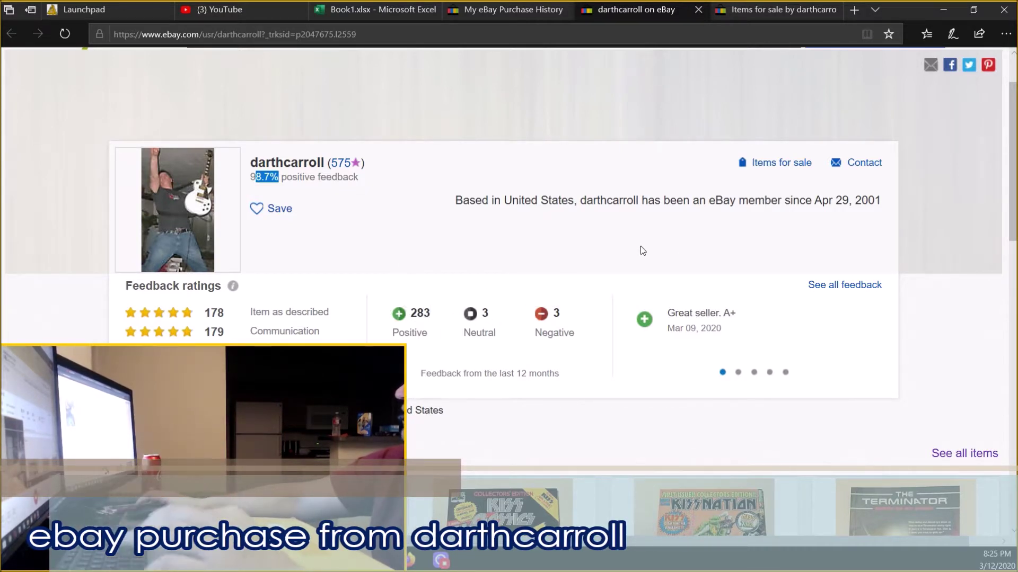
pyautogui.scroll(1, 465, 246)
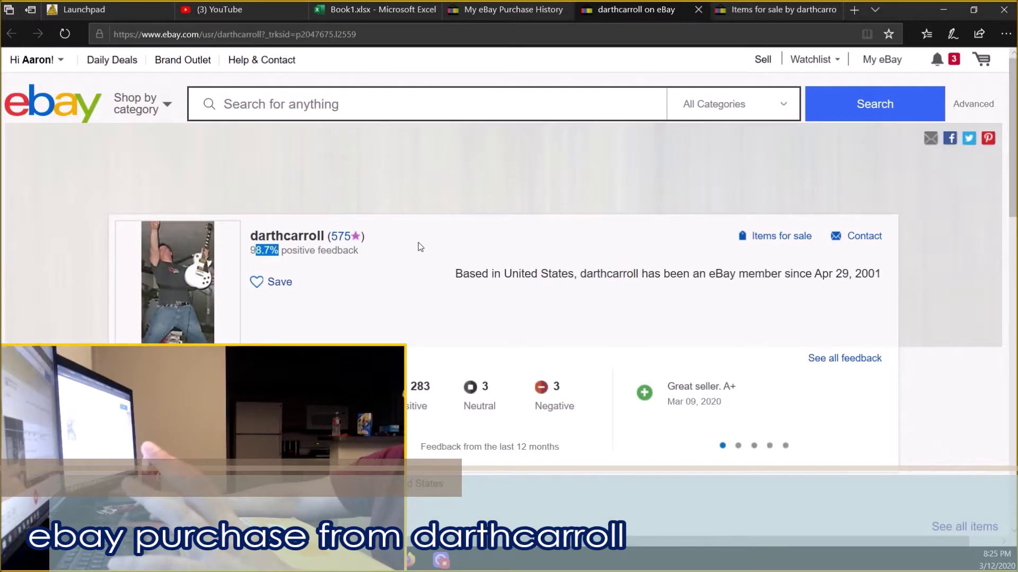
pyautogui.click(561, 9)
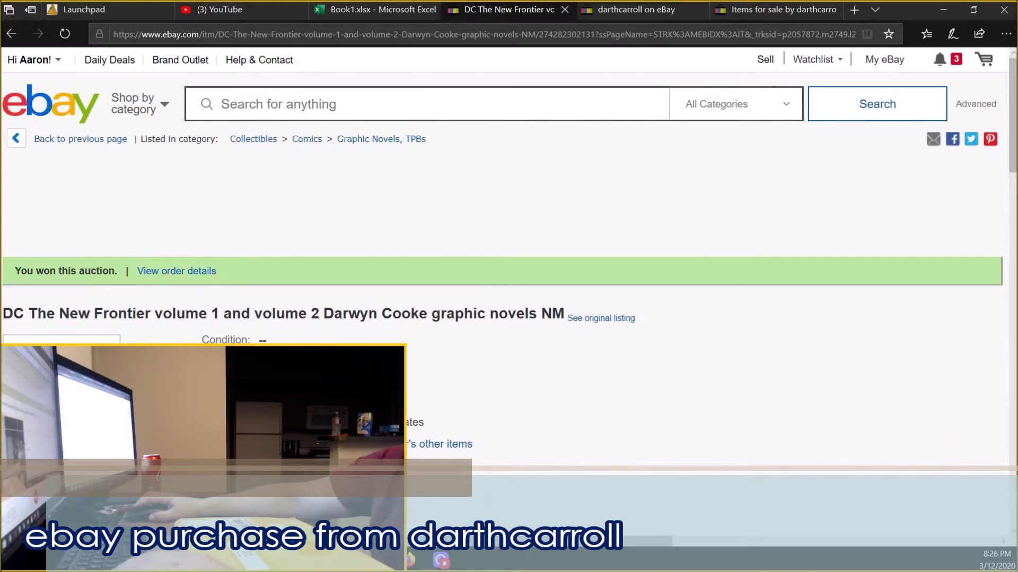
pyautogui.scroll(-1, 445, 151)
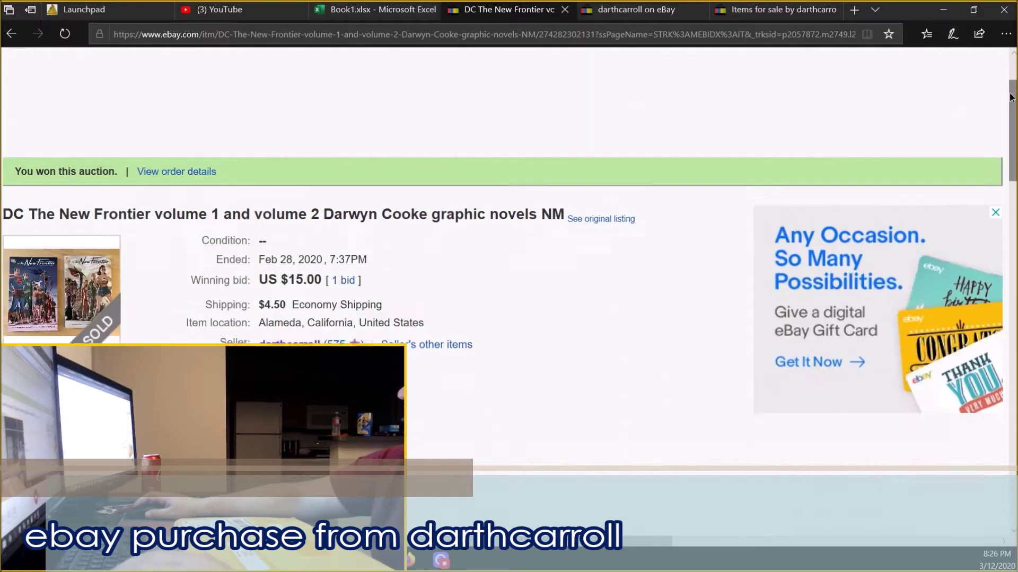
pyautogui.scroll(-5, 446, 151)
pyautogui.scroll(1, 445, 151)
pyautogui.scroll(-4, 445, 151)
pyautogui.scroll(-3, 304, 231)
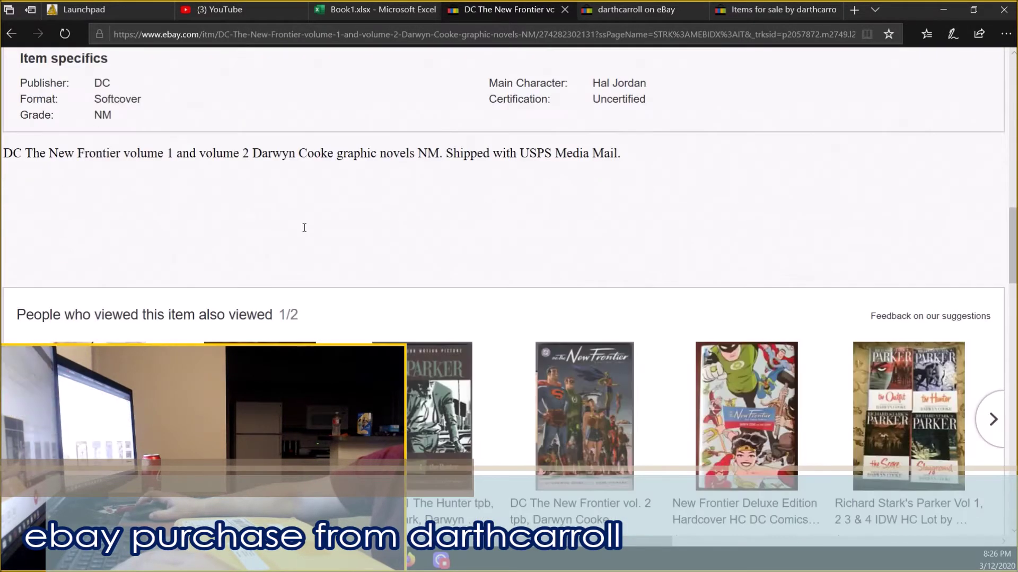
pyautogui.scroll(-3, 305, 231)
pyautogui.scroll(-5, 304, 231)
pyautogui.scroll(5, 305, 233)
pyautogui.scroll(3, 305, 233)
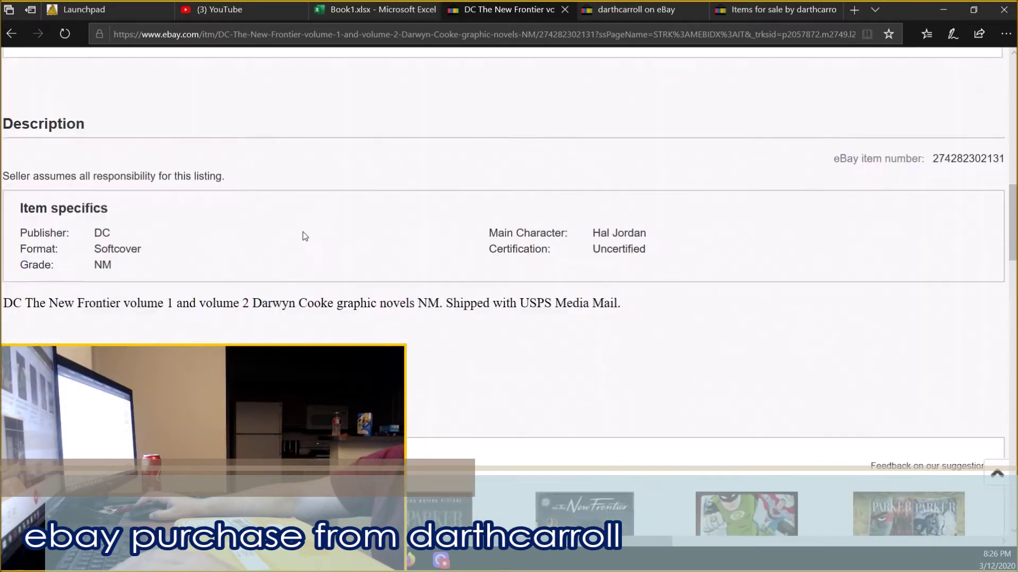
pyautogui.scroll(3, 303, 231)
pyautogui.scroll(3, 302, 231)
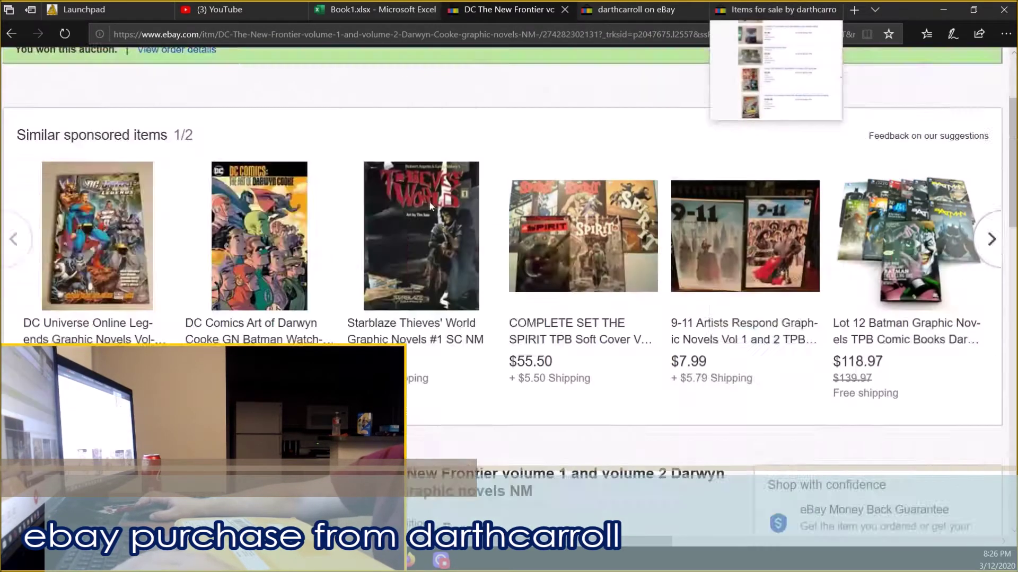
pyautogui.scroll(2, 519, 208)
pyautogui.scroll(-2, 491, 204)
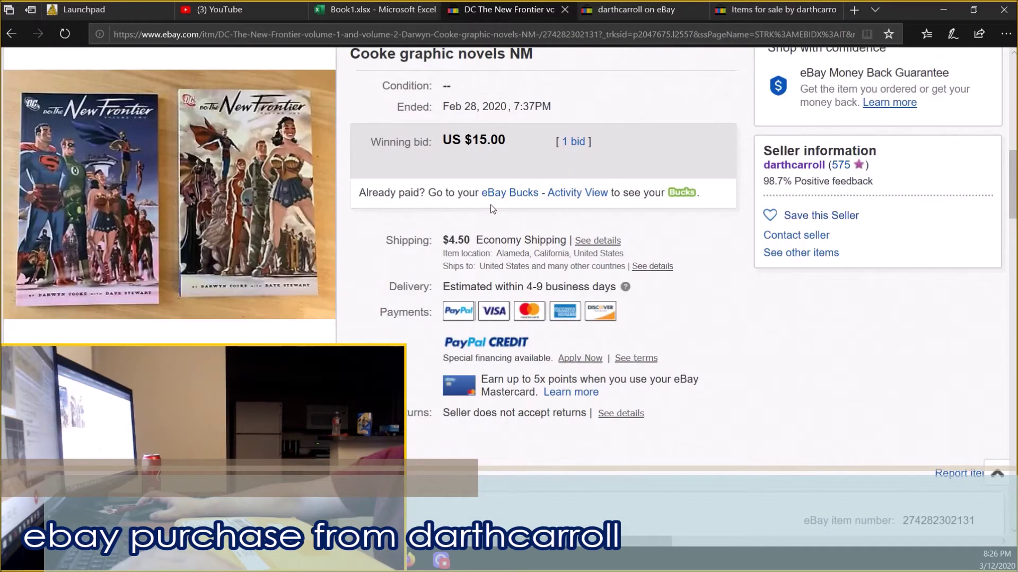
# View the enlarged photo of the New Frontier volumes 1 and 2, then close it
pyautogui.click(118, 146)
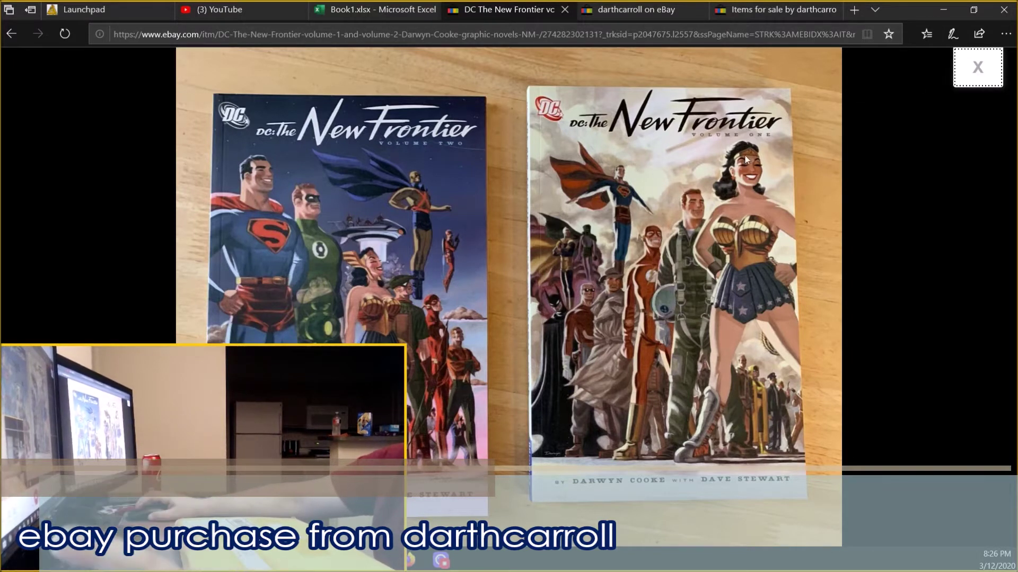
pyautogui.click(978, 69)
pyautogui.click(782, 9)
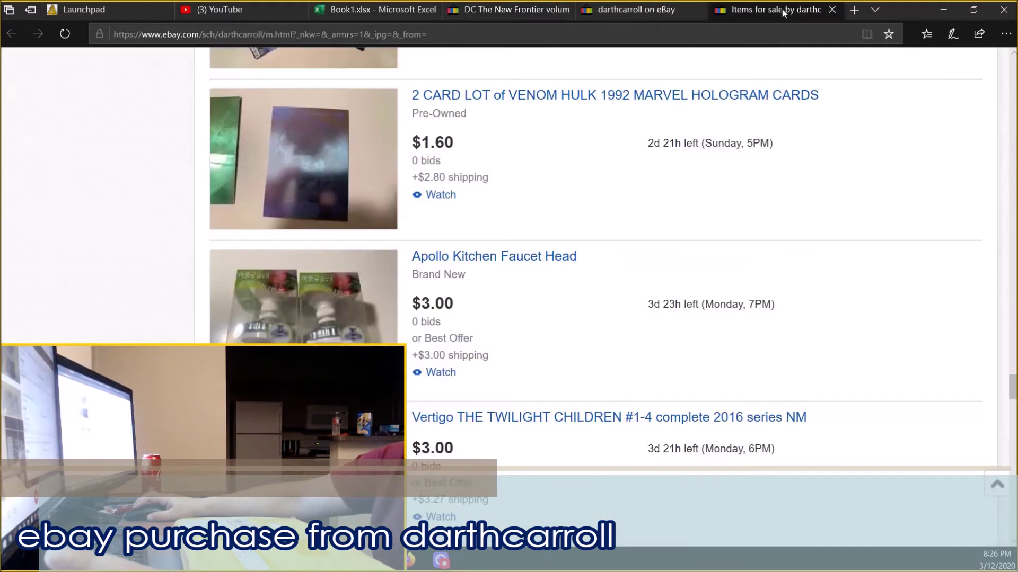
pyautogui.scroll(-1, 485, 304)
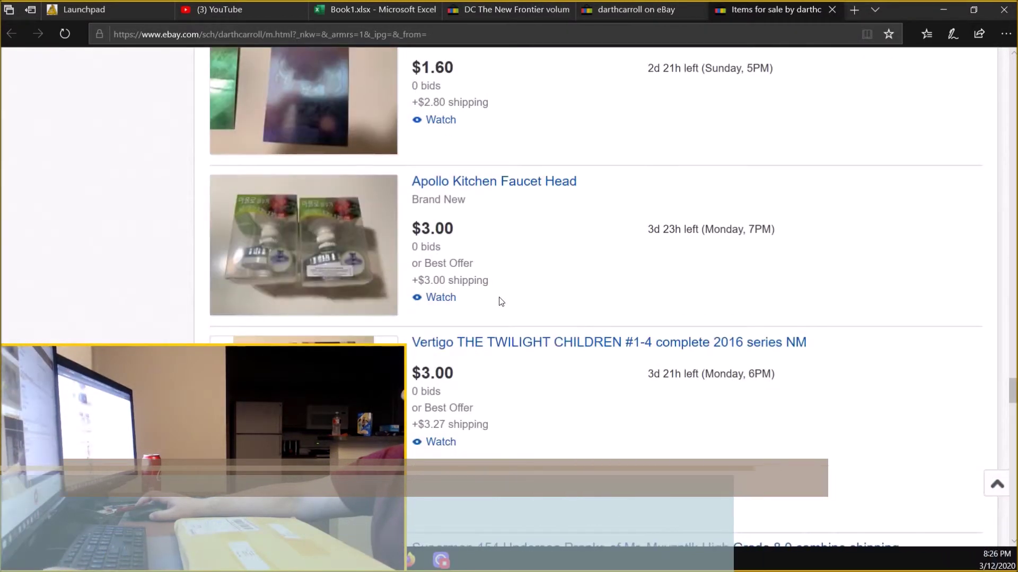
pyautogui.scroll(-1, 489, 304)
pyautogui.scroll(-3, 497, 302)
pyautogui.scroll(-2, 501, 301)
pyautogui.scroll(-2, 543, 311)
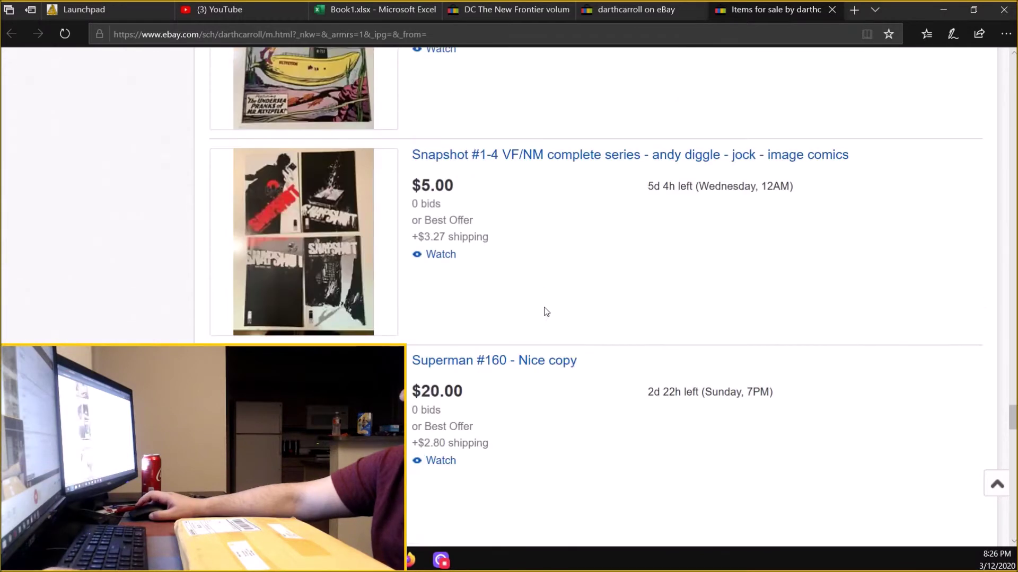
pyautogui.scroll(-1, 548, 311)
pyautogui.scroll(-2, 549, 312)
pyautogui.scroll(-1, 548, 312)
pyautogui.scroll(-1, 548, 312)
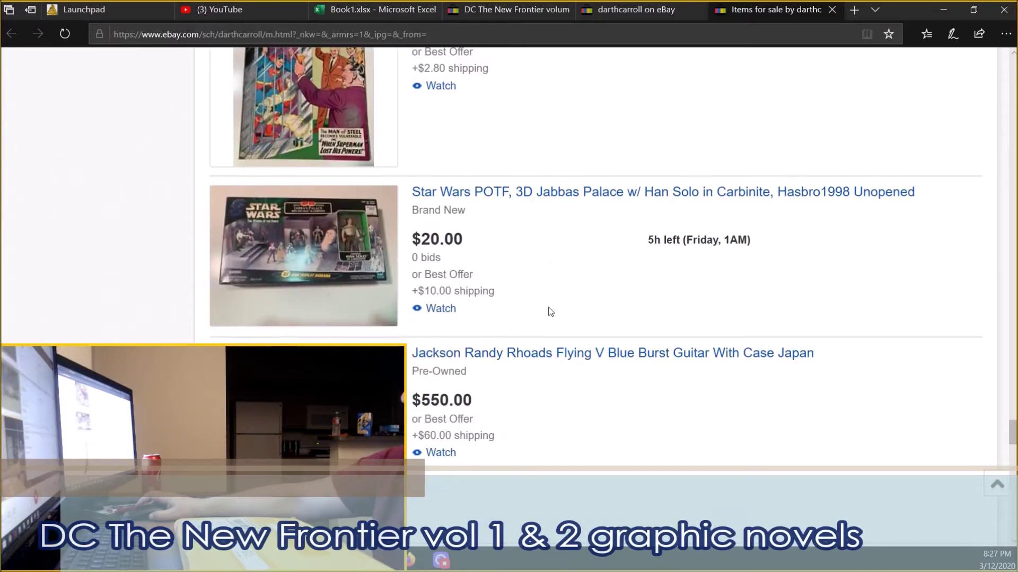
pyautogui.scroll(-1, 548, 313)
pyautogui.scroll(-2, 549, 312)
pyautogui.scroll(-1, 548, 312)
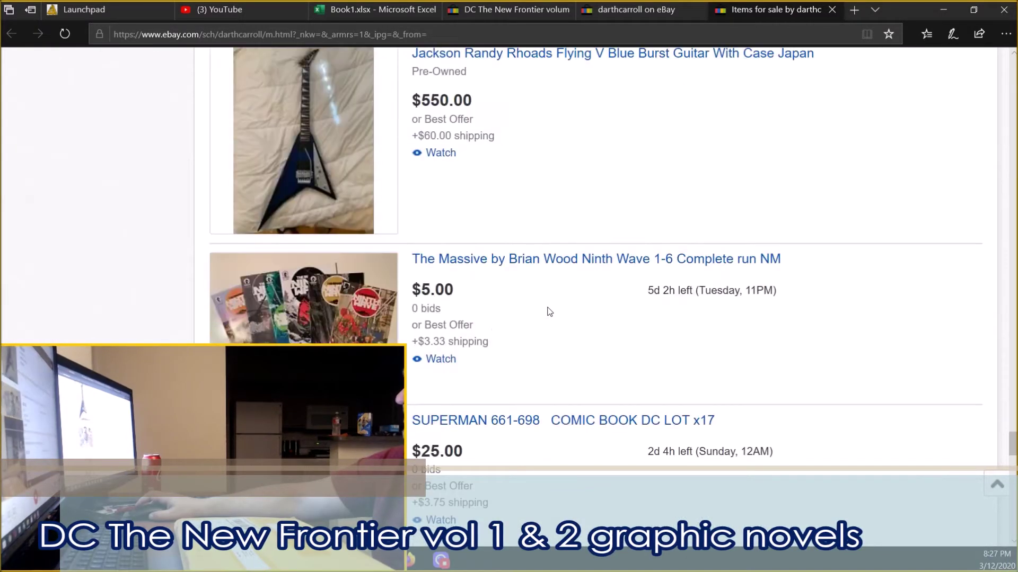
pyautogui.scroll(-2, 548, 311)
pyautogui.scroll(-1, 548, 312)
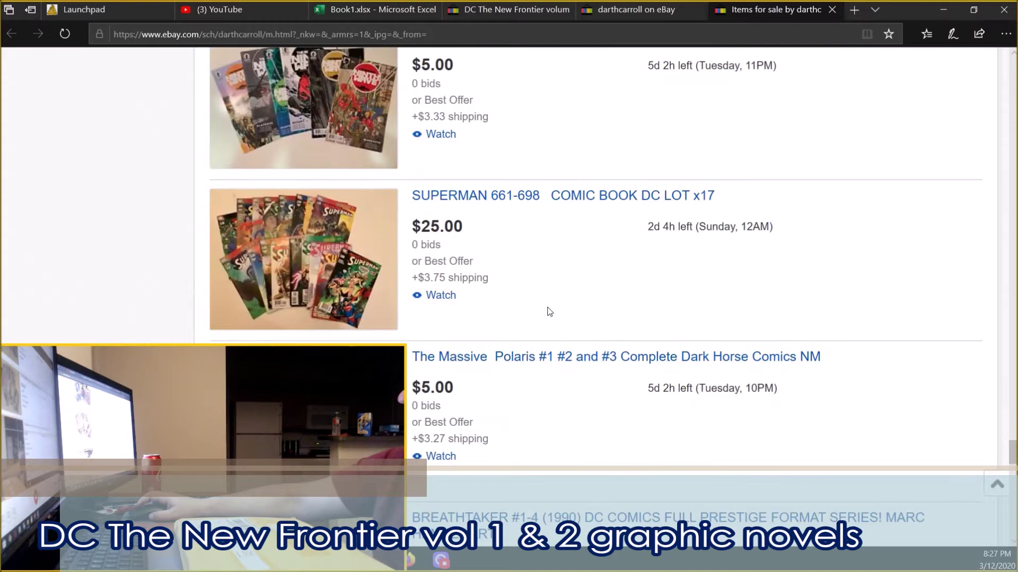
pyautogui.scroll(-1, 547, 311)
pyautogui.scroll(-2, 548, 311)
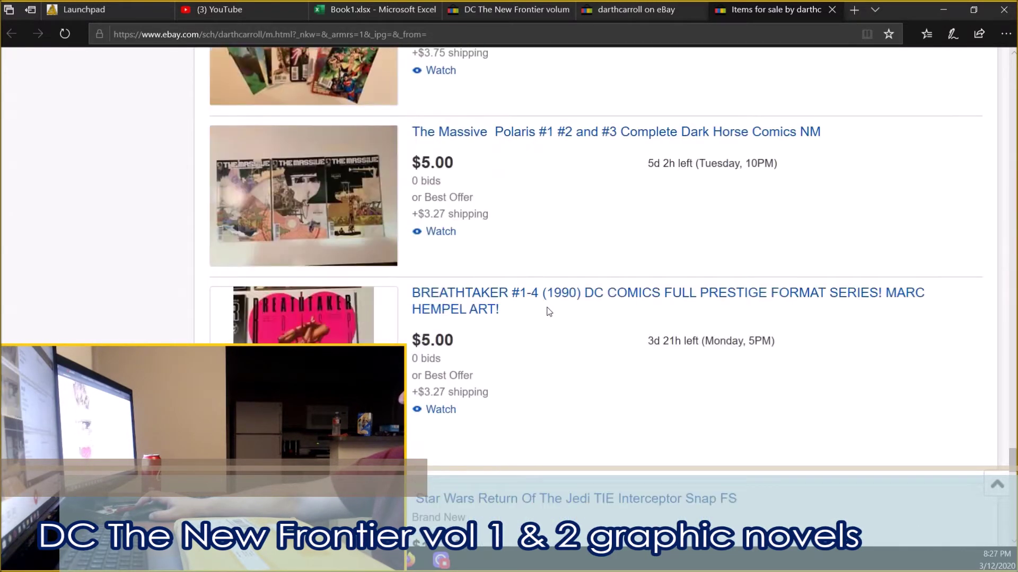
pyautogui.scroll(-2, 547, 312)
pyautogui.scroll(-1, 547, 312)
pyautogui.scroll(-2, 548, 312)
pyautogui.scroll(-1, 548, 312)
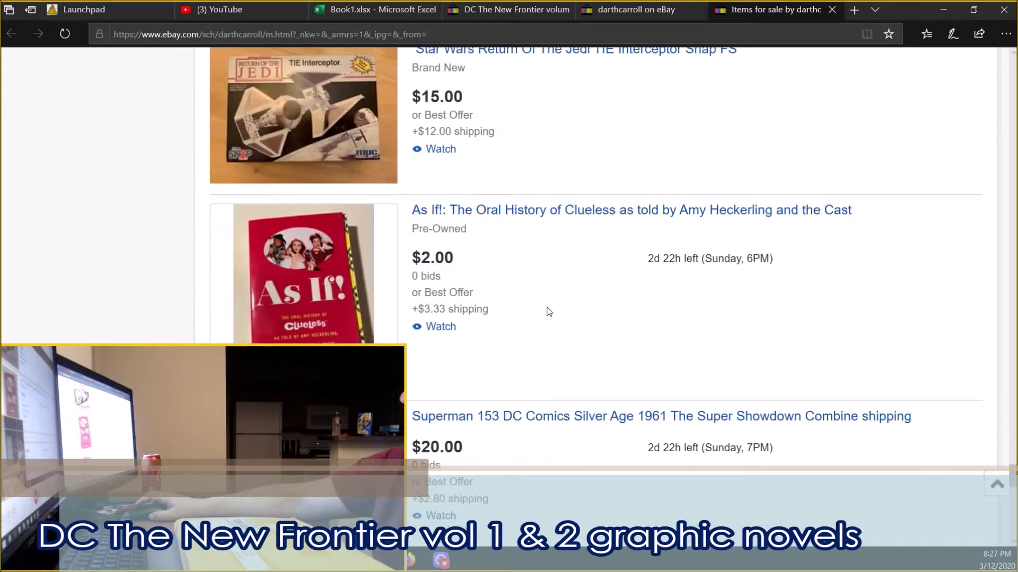
pyautogui.scroll(-3, 548, 312)
pyautogui.scroll(-1, 546, 312)
pyautogui.scroll(-2, 546, 312)
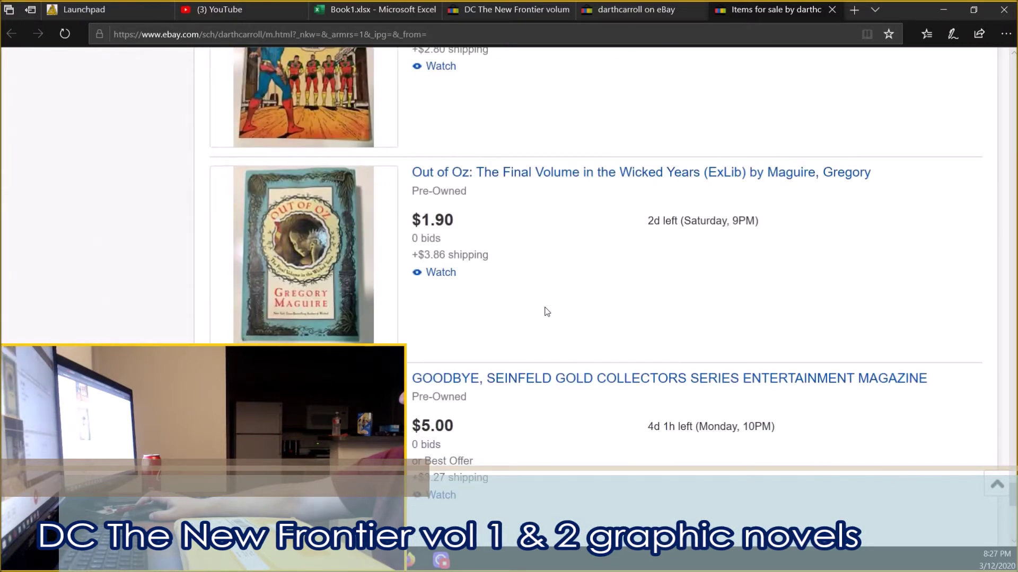
pyautogui.scroll(-2, 546, 312)
pyautogui.scroll(-1, 546, 312)
pyautogui.scroll(-1, 546, 312)
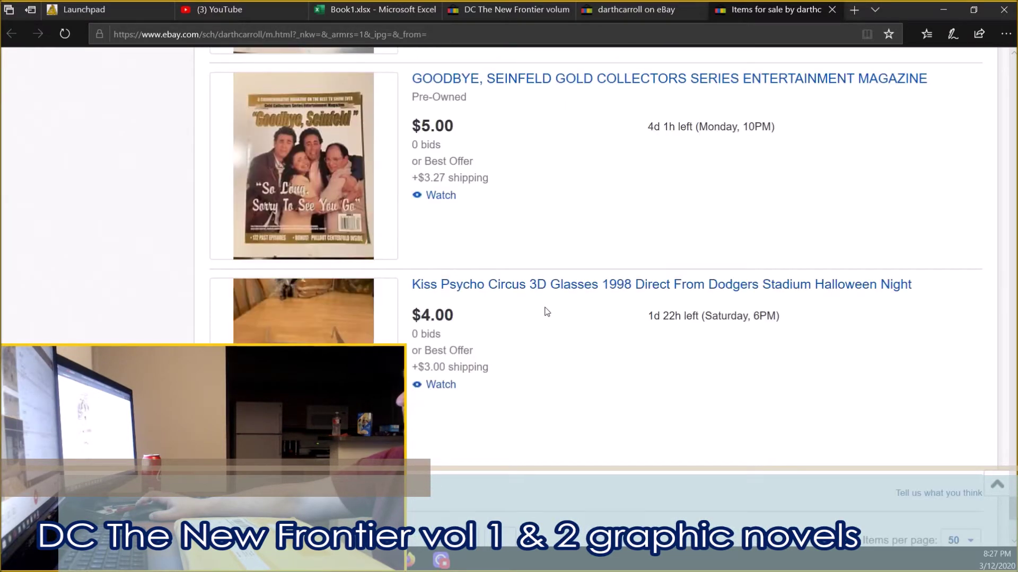
pyautogui.scroll(-1, 546, 312)
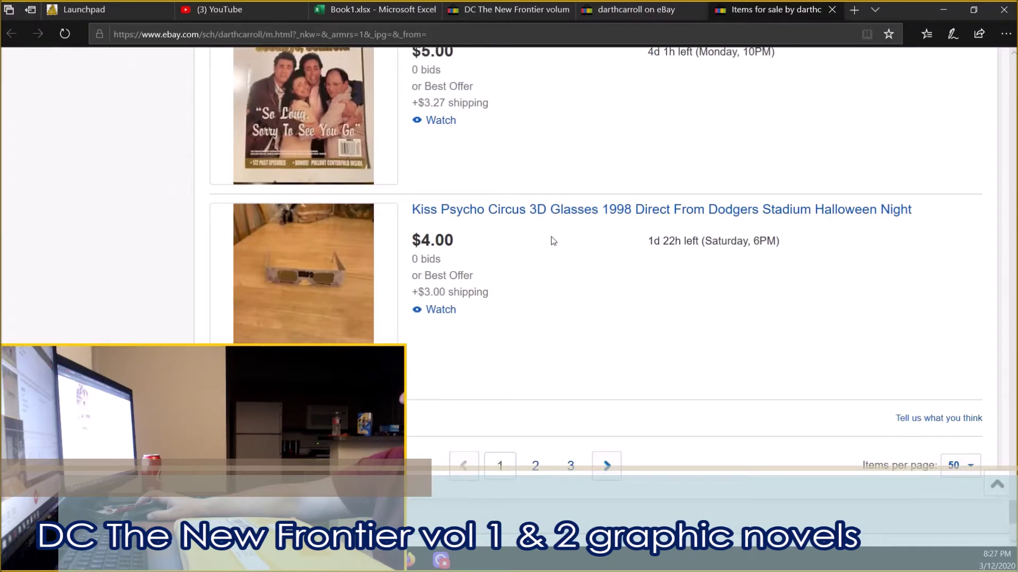
pyautogui.scroll(5, 572, 354)
pyautogui.scroll(5, 574, 358)
pyautogui.scroll(5, 576, 358)
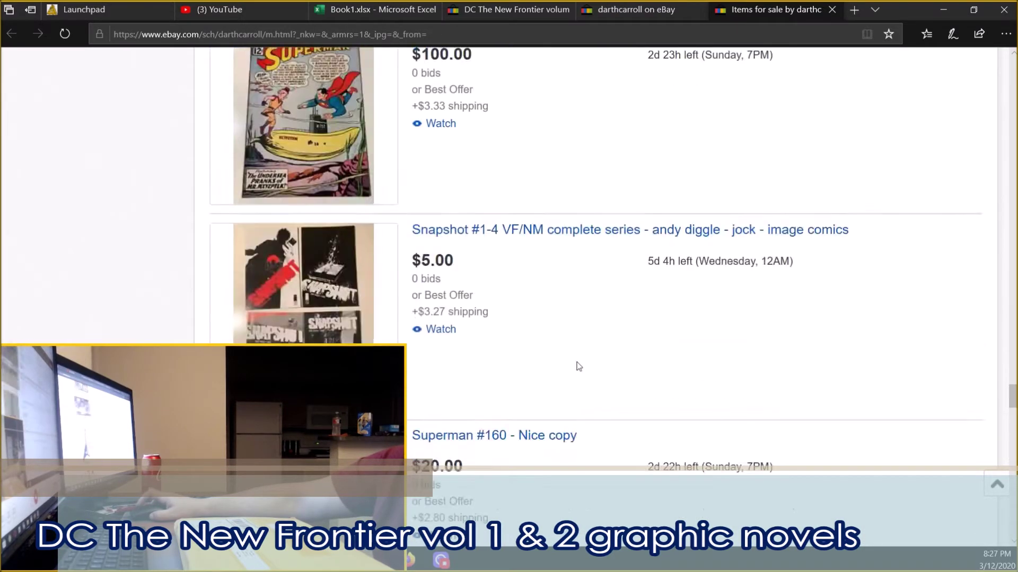
pyautogui.scroll(5, 581, 357)
pyautogui.scroll(5, 589, 352)
pyautogui.scroll(5, 588, 352)
pyautogui.scroll(5, 588, 352)
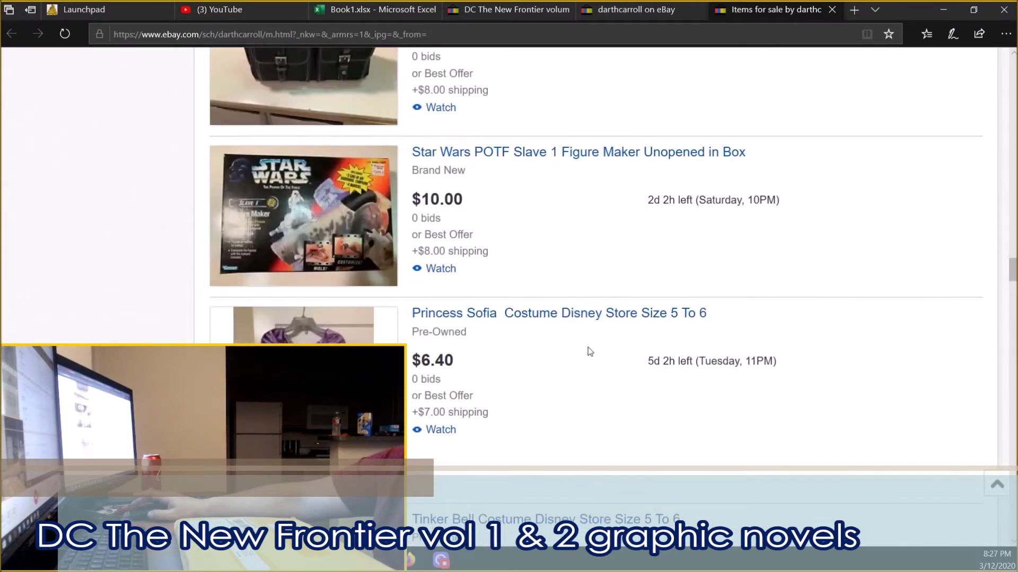
pyautogui.scroll(5, 589, 352)
pyautogui.scroll(5, 587, 352)
pyautogui.scroll(1, 796, 336)
pyautogui.scroll(5, 795, 336)
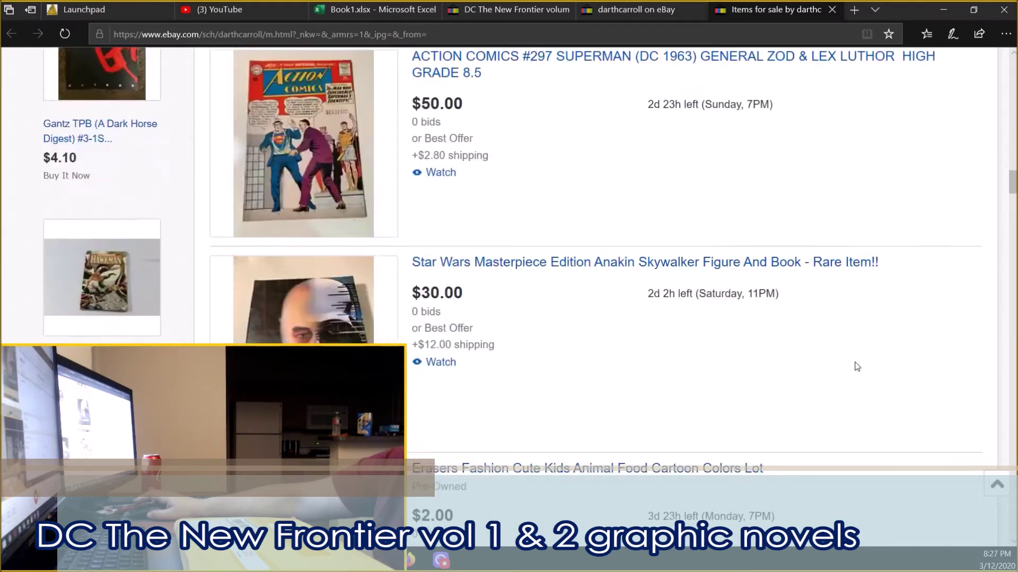
pyautogui.scroll(5, 856, 364)
pyautogui.scroll(5, 795, 337)
pyautogui.scroll(5, 726, 289)
pyautogui.scroll(5, 722, 295)
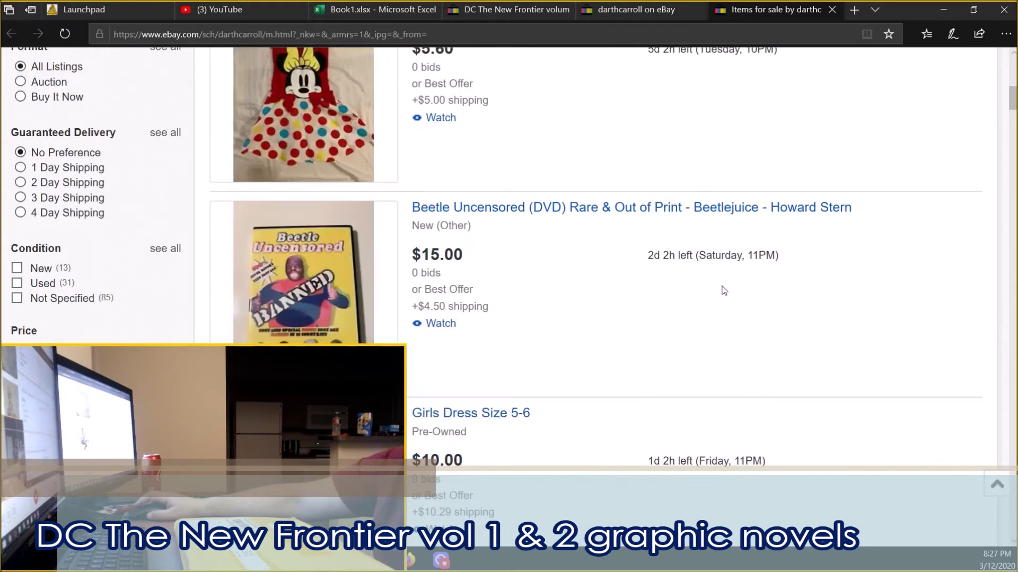
pyautogui.scroll(5, 723, 289)
pyautogui.scroll(3, 723, 291)
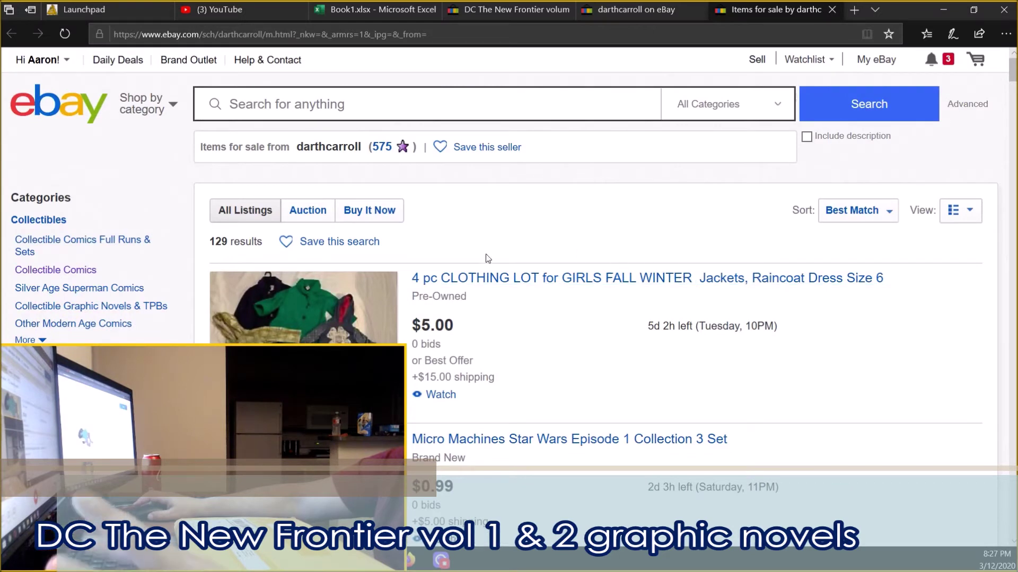
pyautogui.click(832, 10)
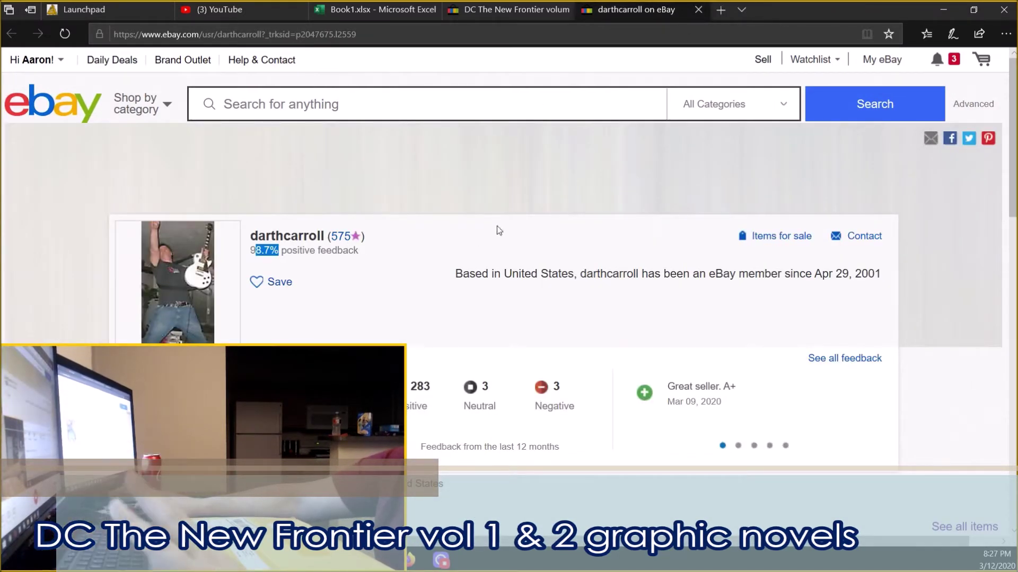
pyautogui.click(698, 11)
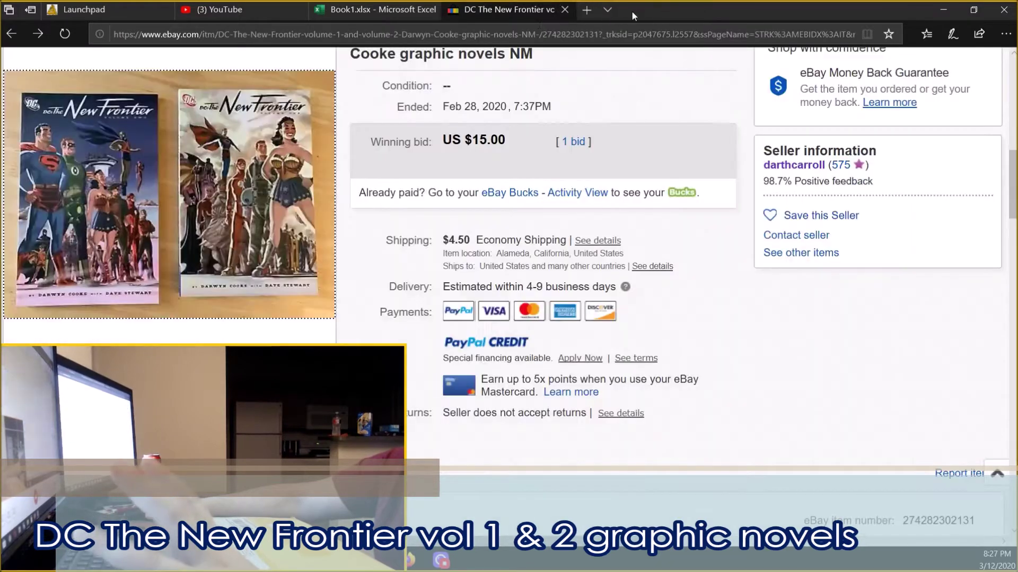